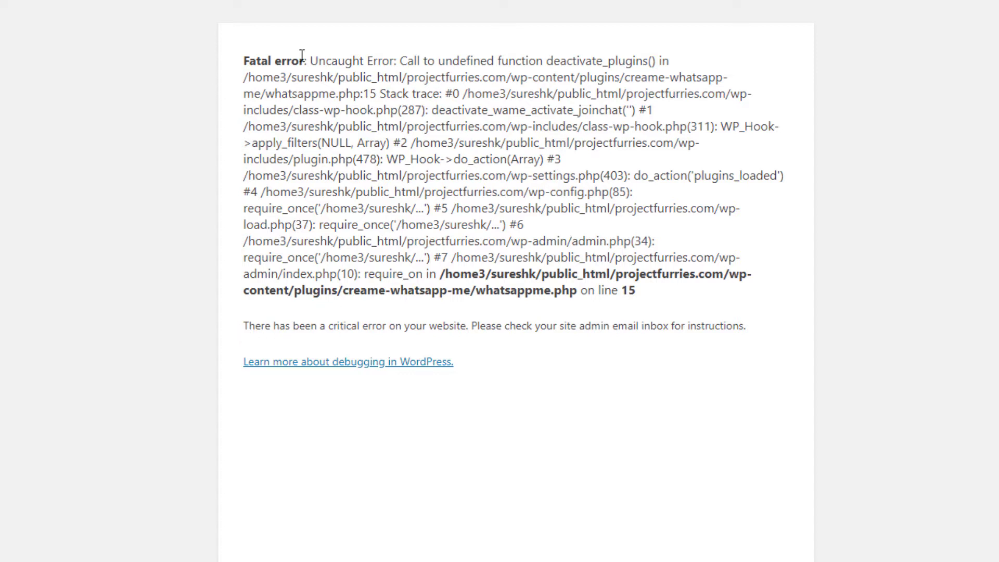
Step: Read the WordPress critical-error page, highlighting the Fatal error heading and the undefined function message
{"action": "left_click_drag", "start_coordinate": [245, 326], "coordinate": [473, 329]}
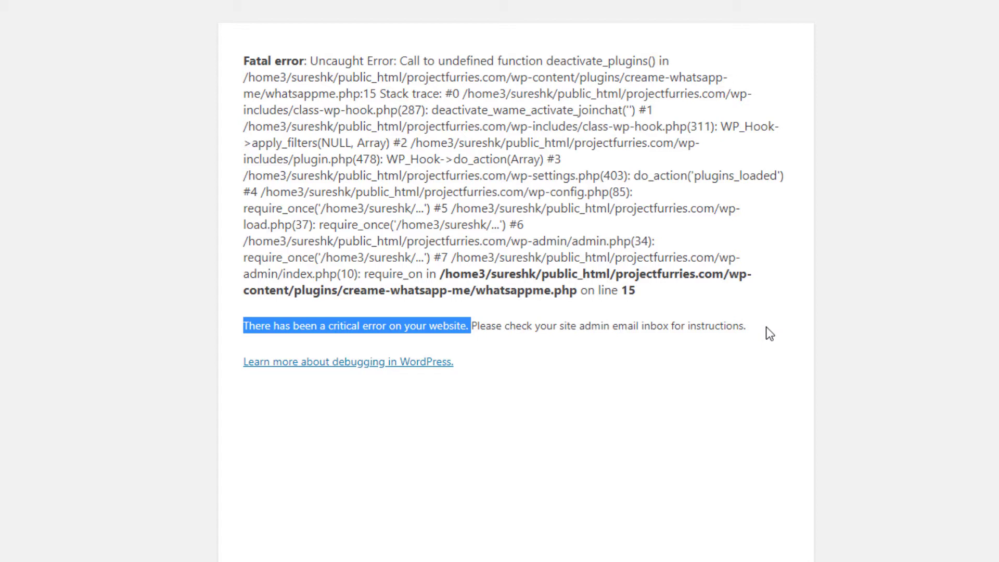
{"action": "double_click", "coordinate": [248, 59]}
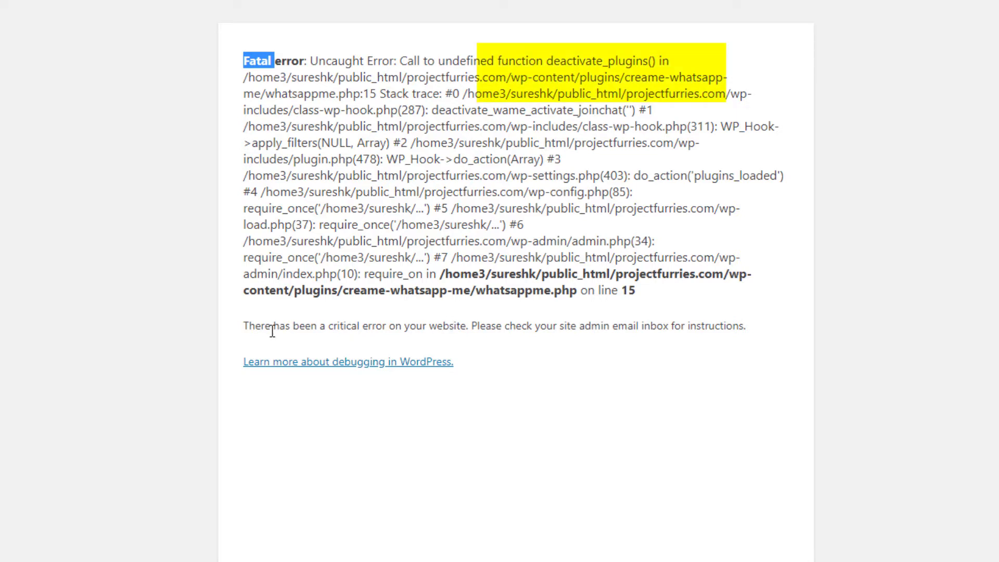
{"action": "left_click_drag", "start_coordinate": [271, 331], "coordinate": [738, 329]}
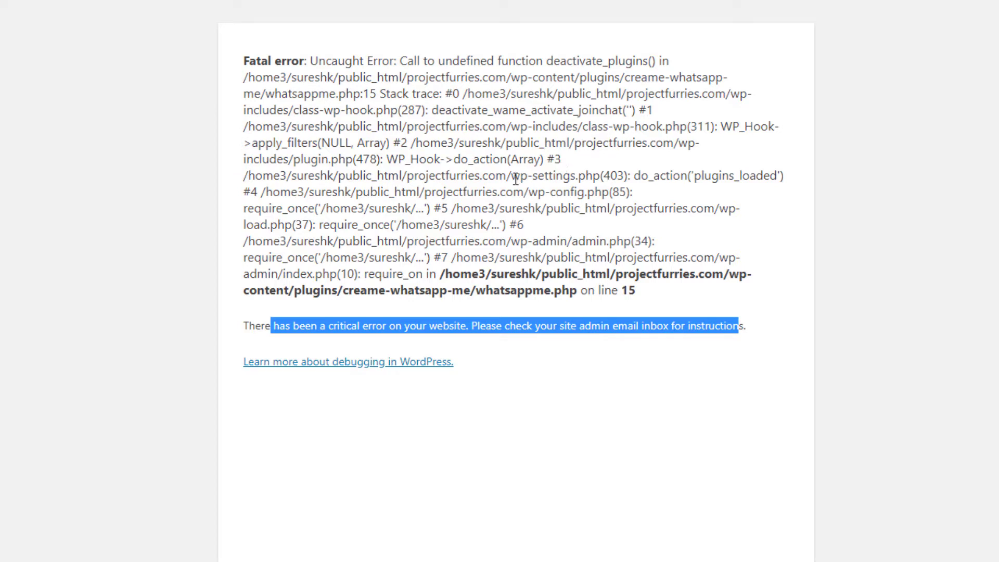
{"action": "triple_click", "coordinate": [520, 324]}
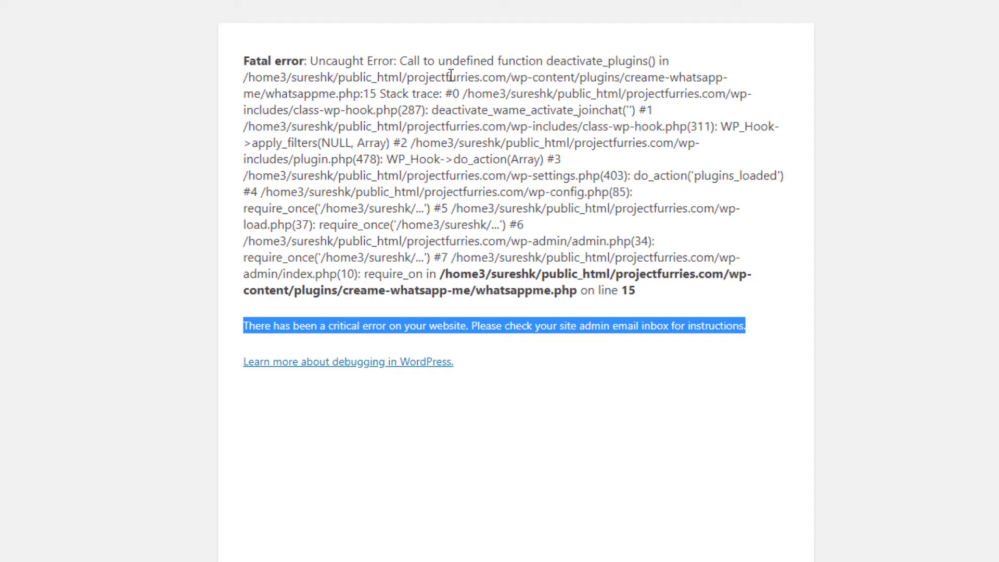
{"action": "left_click_drag", "start_coordinate": [242, 61], "coordinate": [292, 62]}
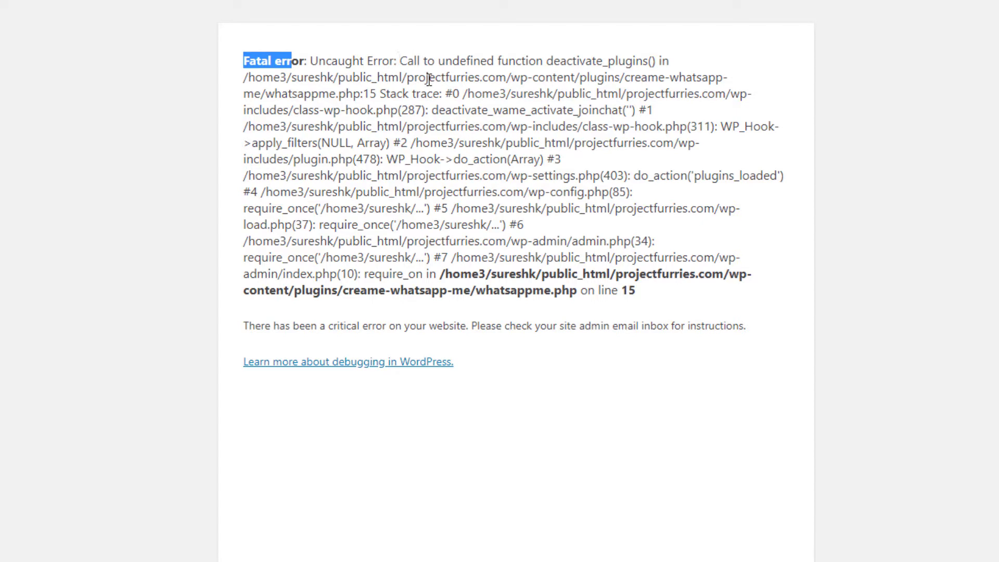
{"action": "left_click_drag", "start_coordinate": [498, 61], "coordinate": [545, 60]}
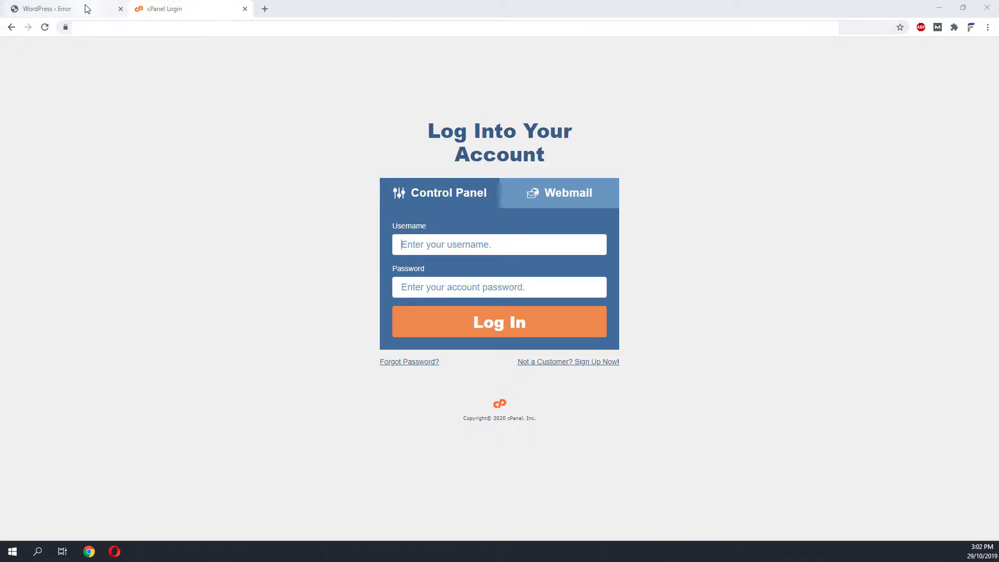
{"action": "left_click", "coordinate": [87, 9]}
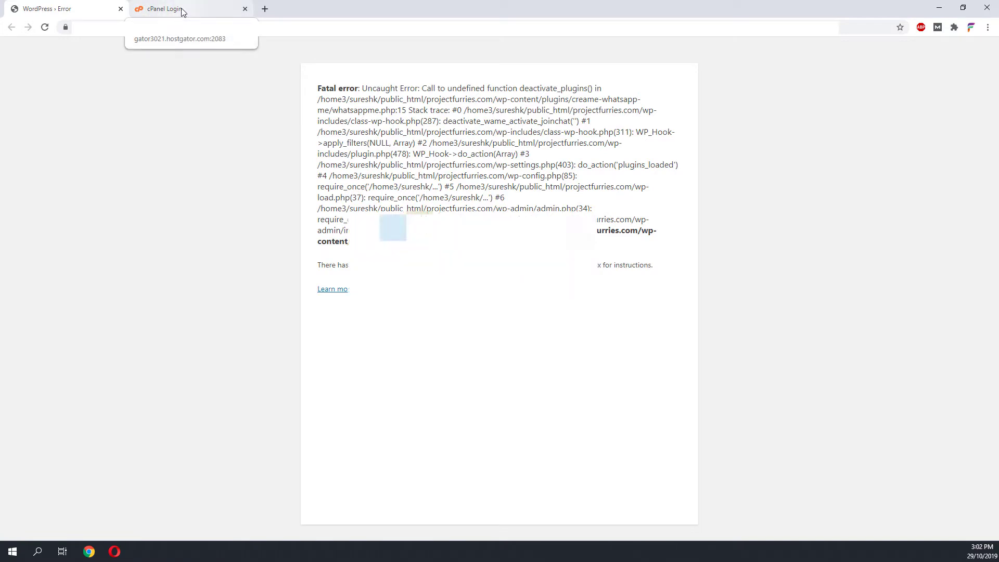
Step: Compare the cPanel login page with the full fatal error message, then settle on the cPanel main page
{"action": "left_click", "coordinate": [182, 11]}
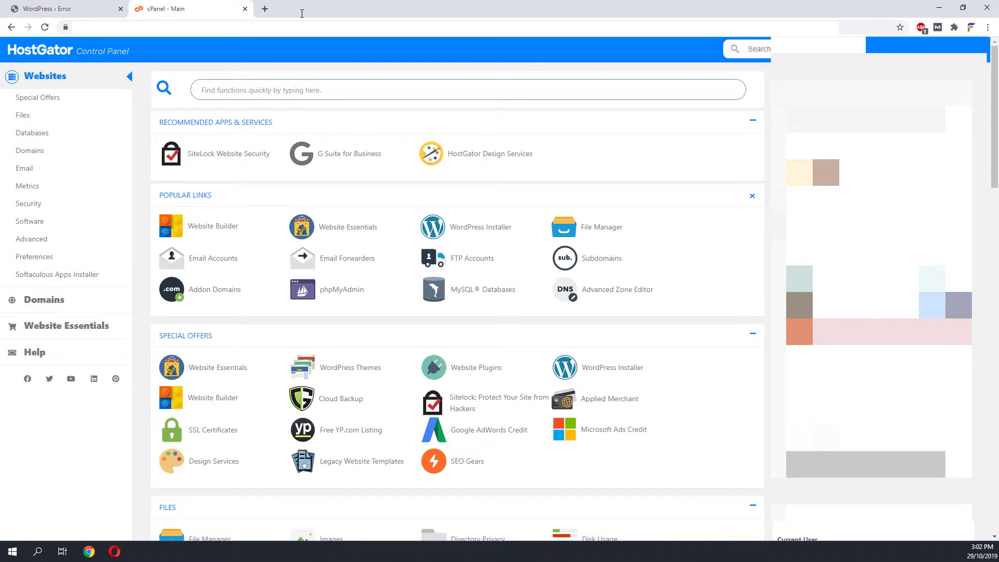
{"action": "left_click", "coordinate": [82, 7]}
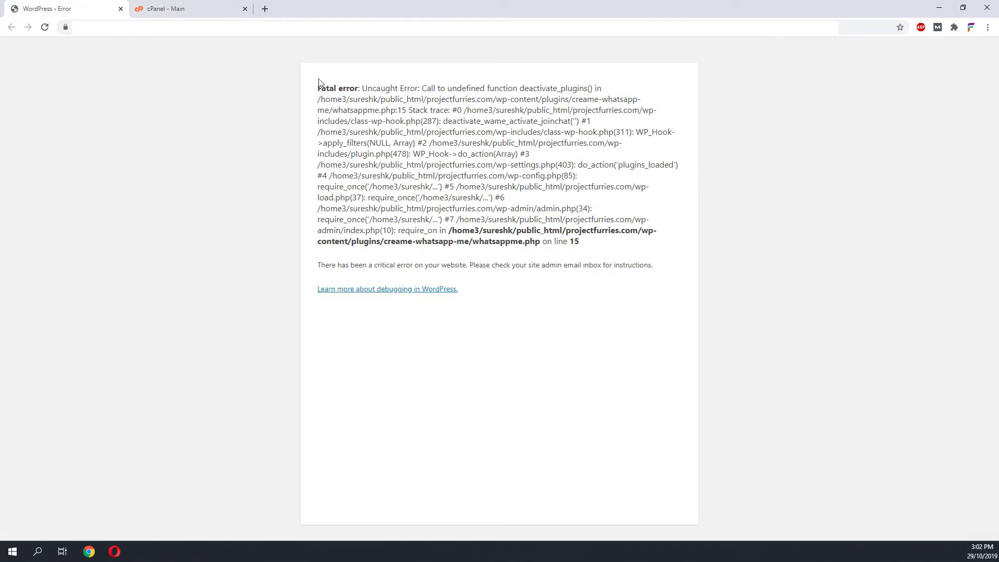
{"action": "left_click_drag", "start_coordinate": [319, 77], "coordinate": [675, 265]}
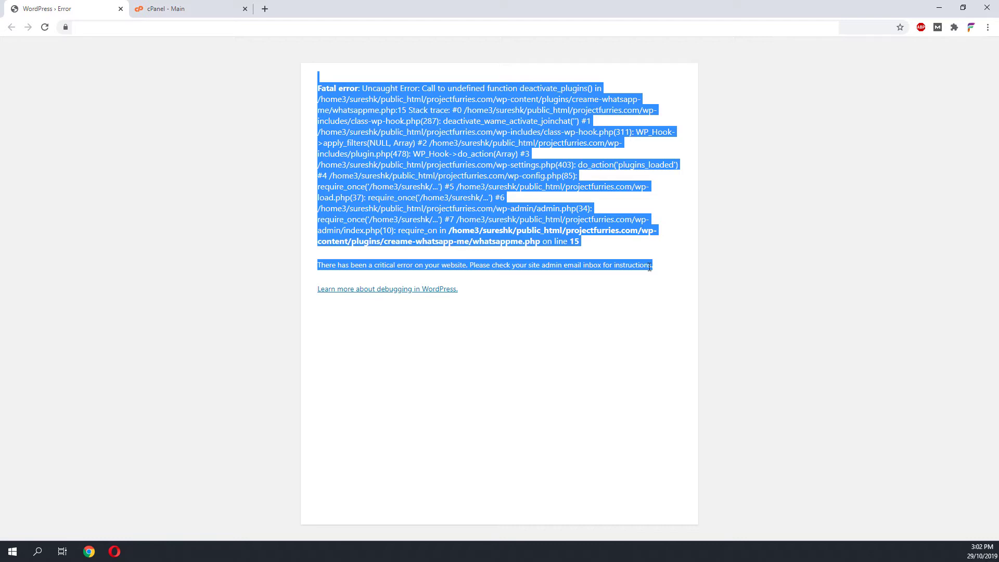
{"action": "left_click", "coordinate": [657, 270]}
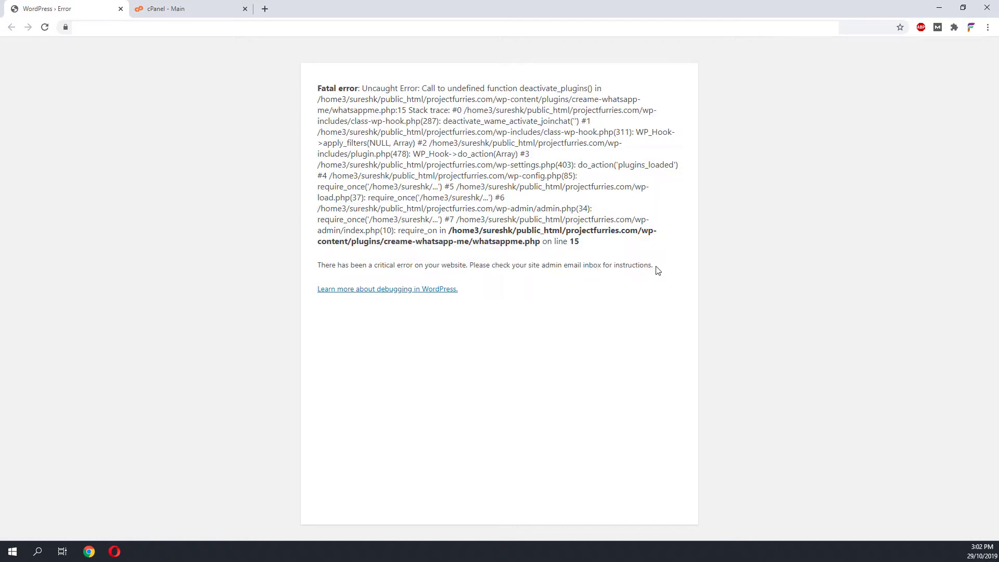
{"action": "left_click", "coordinate": [191, 2]}
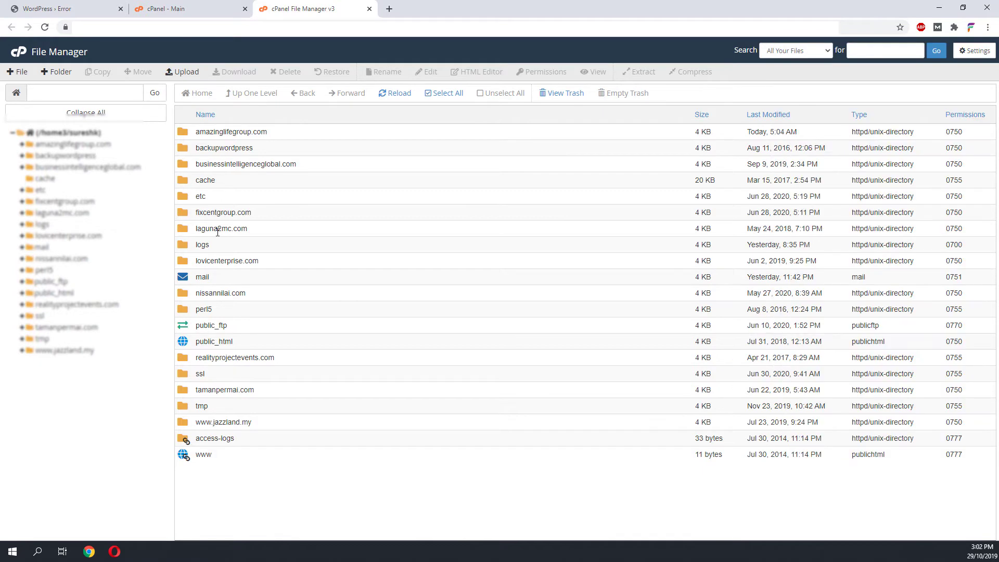
Step: Open public_html to list the domain folders, index.php, license.txt and readme.html
{"action": "double_click", "coordinate": [186, 342]}
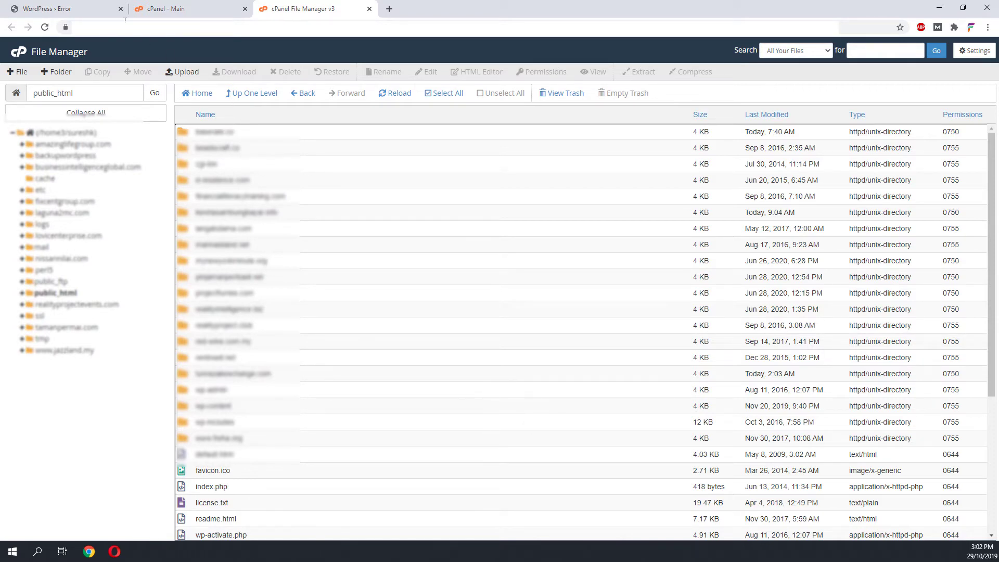
{"action": "left_click_drag", "start_coordinate": [47, 8], "coordinate": [185, 4]}
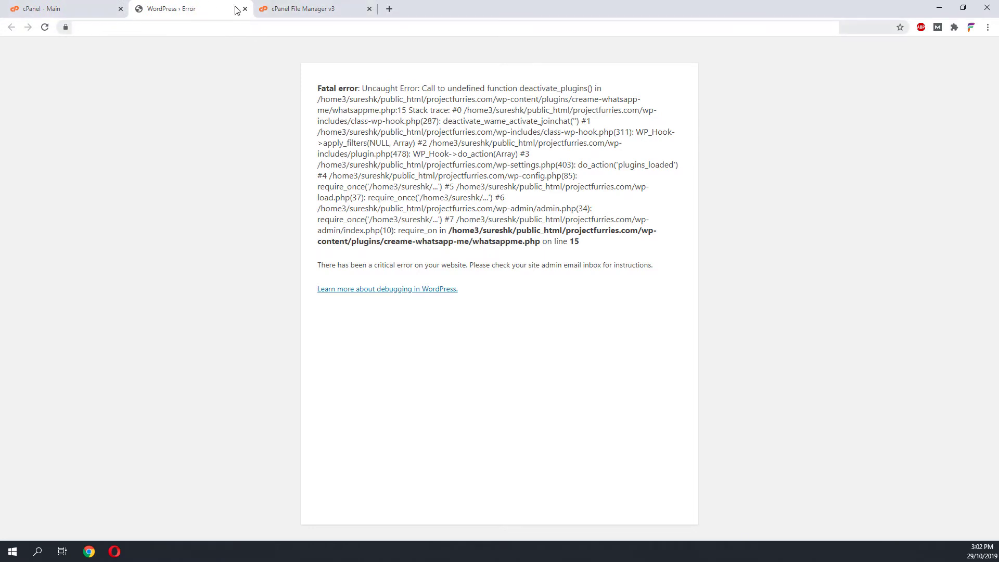
{"action": "left_click", "coordinate": [314, 8]}
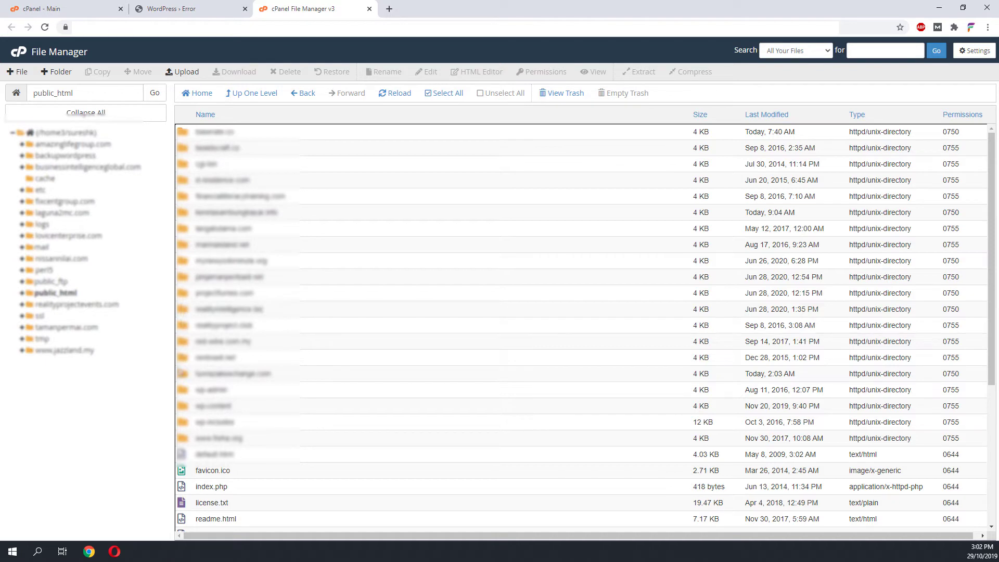
Step: Open projectfurries.com and view its error_log file full of PHP fatal errors
{"action": "double_click", "coordinate": [186, 295]}
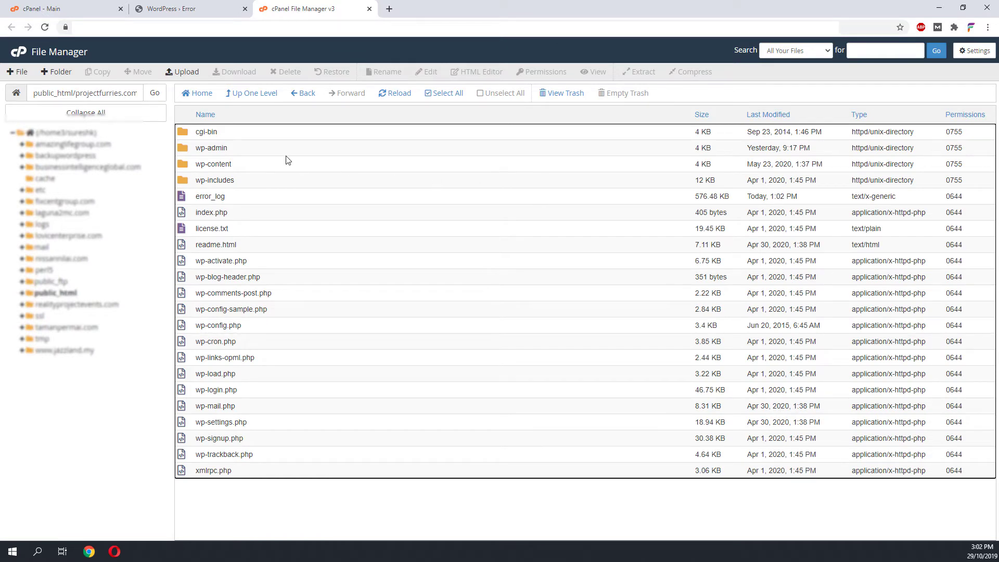
{"action": "right_click", "coordinate": [210, 196]}
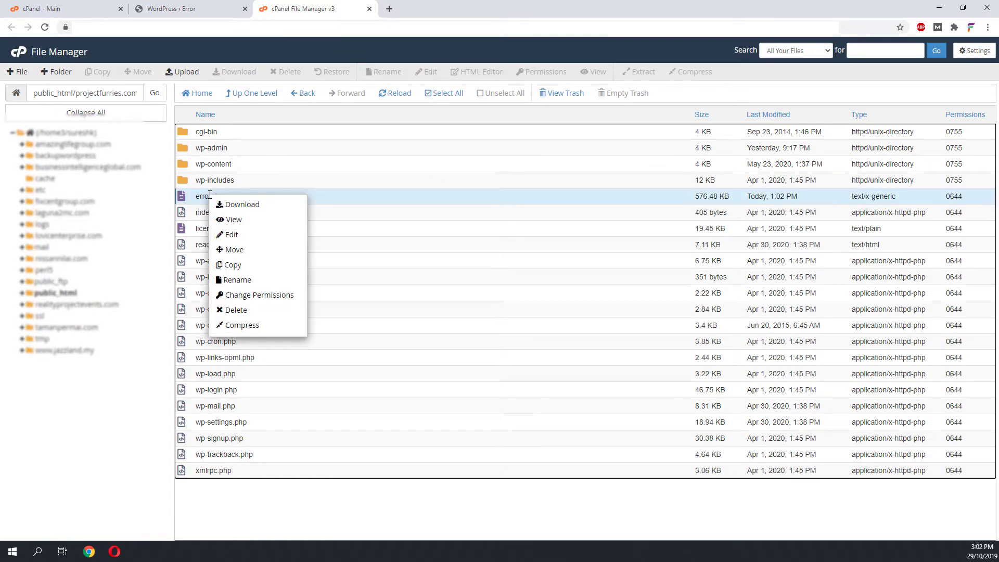
{"action": "left_click", "coordinate": [245, 225]}
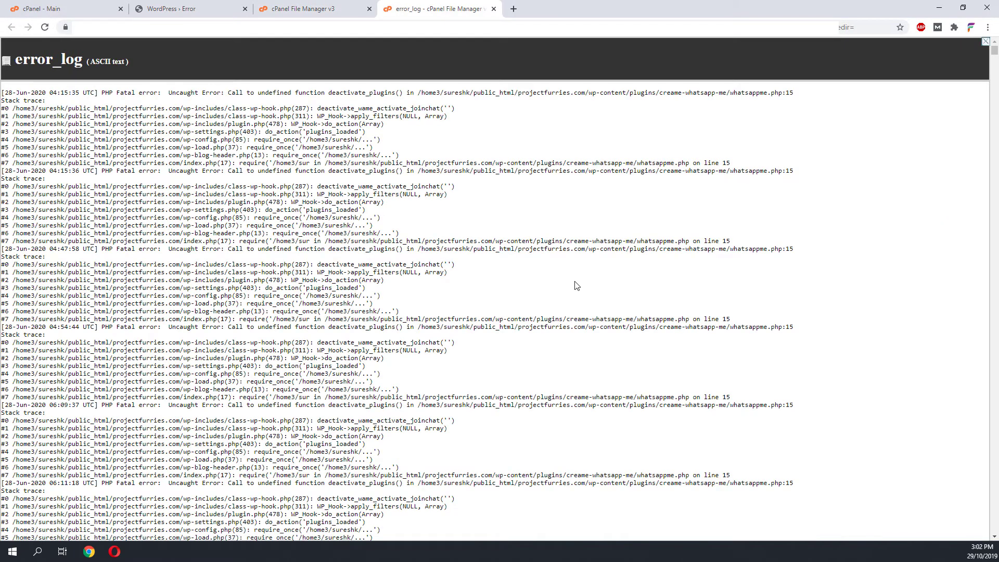
Step: In error_log, find the first fatal error line about the undefined deactivate_plugins() call
{"action": "scroll", "coordinate": [575, 284], "scroll_direction": "down", "scroll_amount": 15}
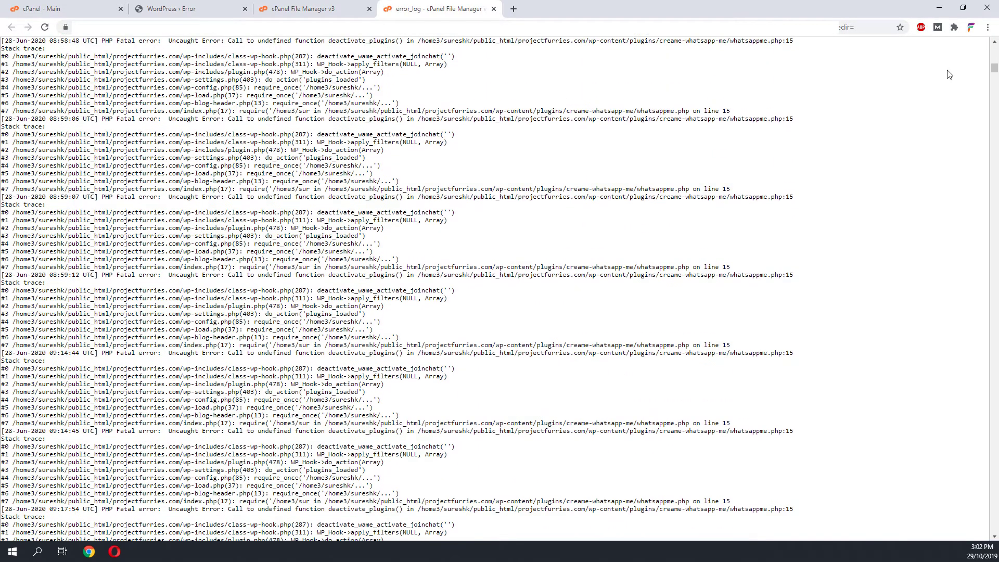
{"action": "left_click_drag", "start_coordinate": [991, 72], "coordinate": [991, 49]}
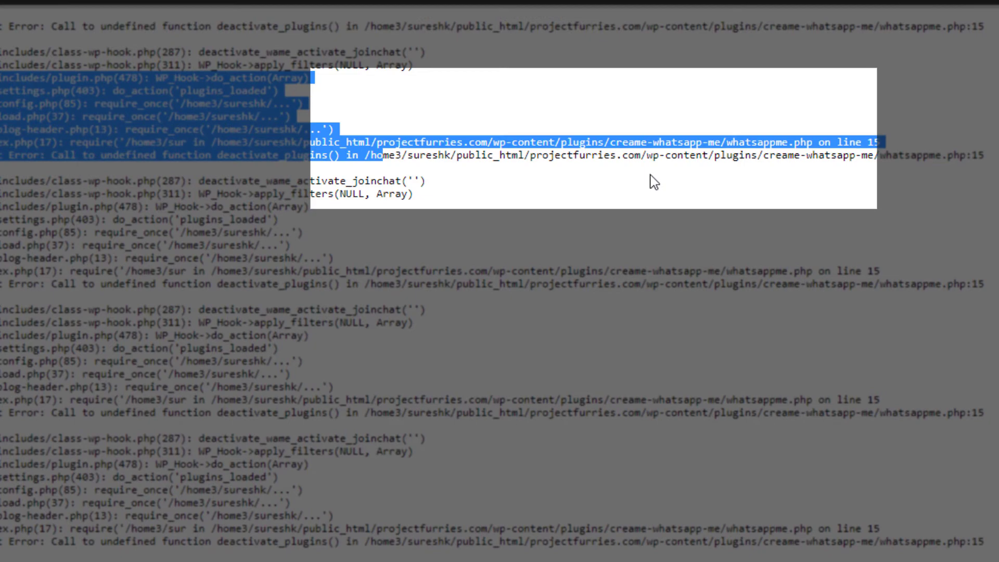
{"action": "left_click", "coordinate": [357, 83]}
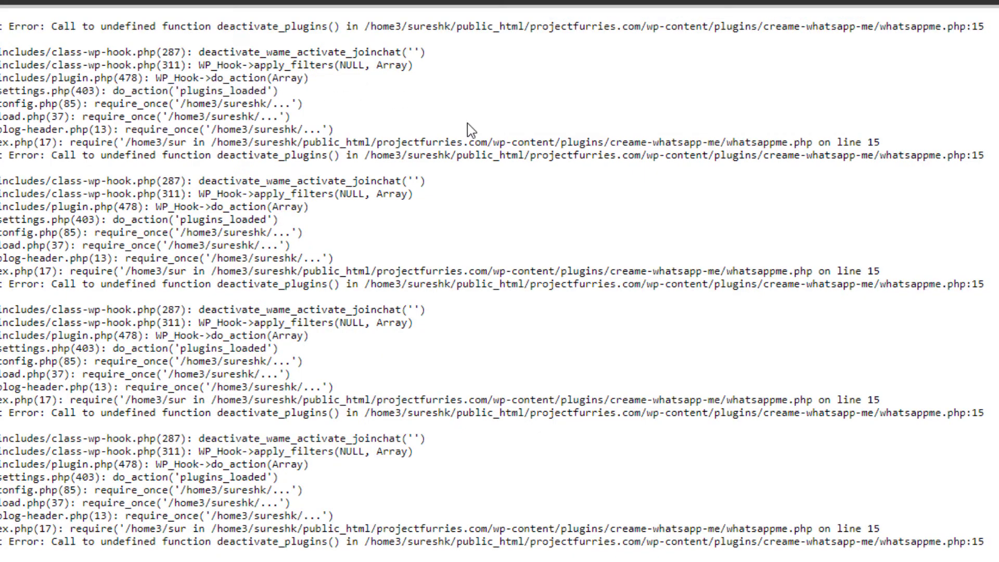
{"action": "left_click_drag", "start_coordinate": [263, 26], "coordinate": [713, 319]}
{"action": "scroll", "coordinate": [708, 335], "scroll_direction": "down", "scroll_amount": 2}
{"action": "scroll", "coordinate": [708, 335], "scroll_direction": "up", "scroll_amount": 2}
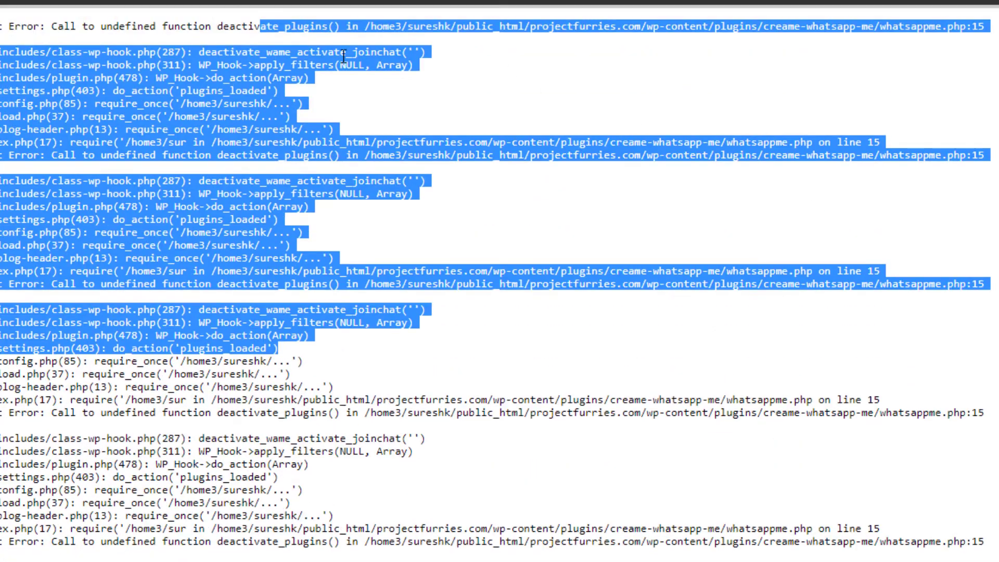
{"action": "left_click", "coordinate": [244, 54]}
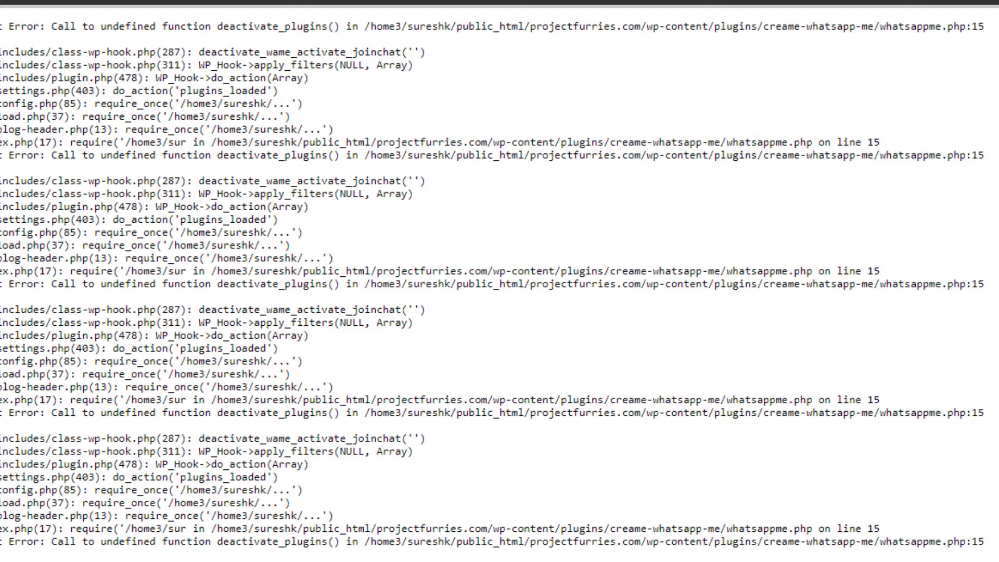
{"action": "left_click_drag", "start_coordinate": [2, 52], "coordinate": [529, 61]}
{"action": "left_click", "coordinate": [62, 22]}
{"action": "left_click_drag", "start_coordinate": [2, 27], "coordinate": [353, 26]}
{"action": "triple_click", "coordinate": [187, 26]}
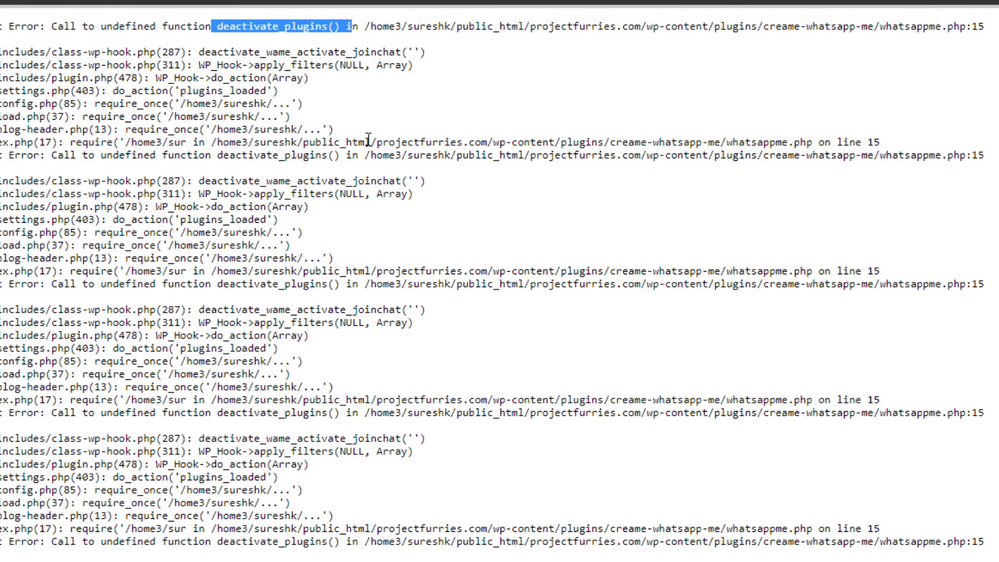
Step: Follow the stack trace through class-wp-hook.php, plugin.php and joinchat, then return to the projectfurries.com listing
{"action": "triple_click", "coordinate": [260, 180]}
{"action": "left_click", "coordinate": [359, 206]}
{"action": "triple_click", "coordinate": [359, 206]}
{"action": "left_click", "coordinate": [444, 229]}
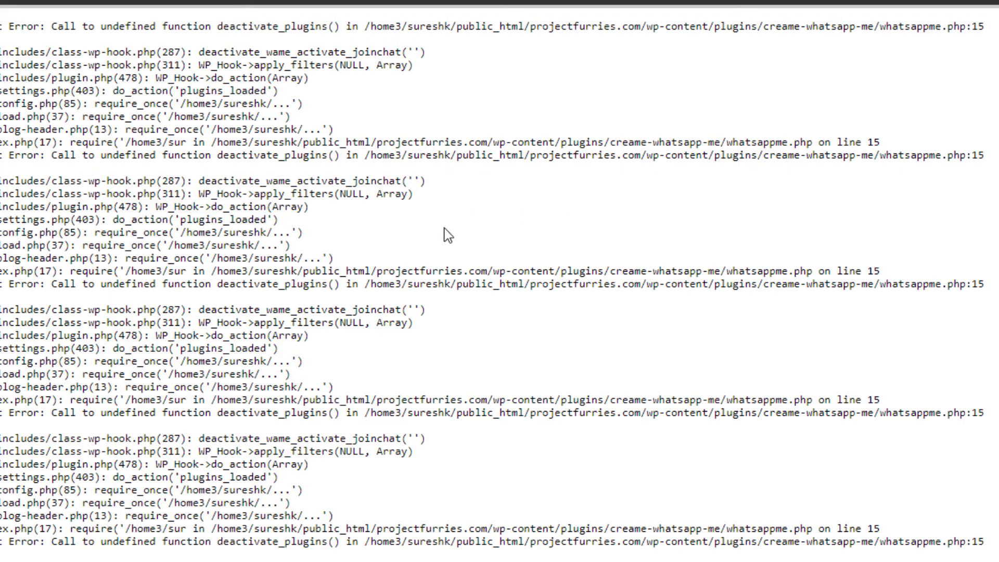
{"action": "left_click_drag", "start_coordinate": [1, 180], "coordinate": [970, 297]}
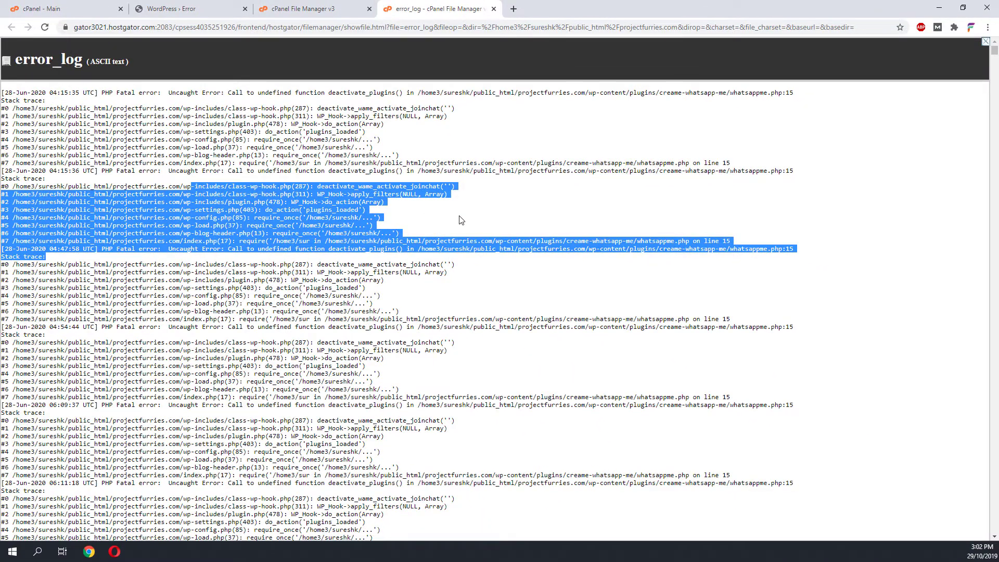
{"action": "triple_click", "coordinate": [421, 187]}
{"action": "left_click", "coordinate": [316, 4]}
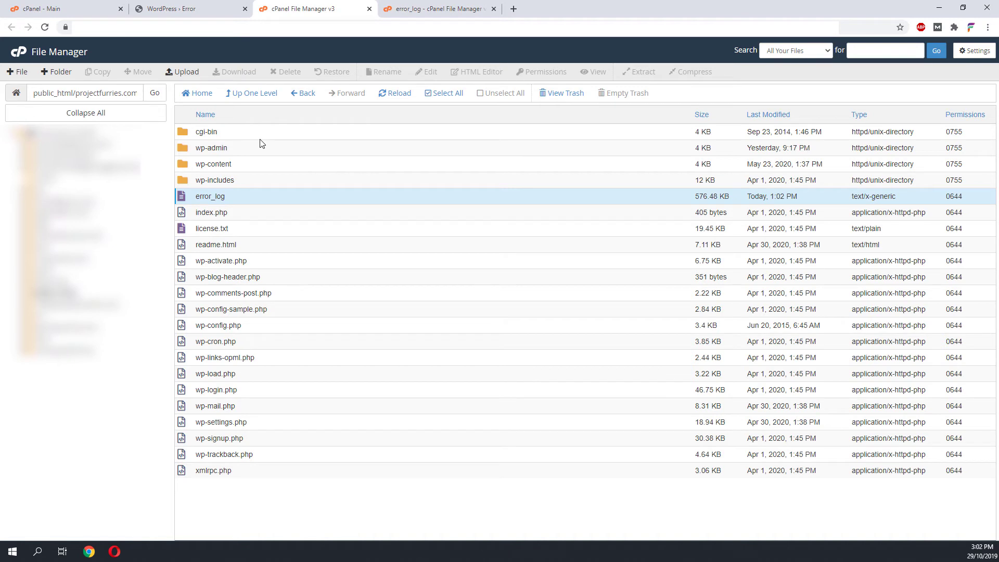
Step: Open wp-content and then plugins, listing akismet, creame-whatsapp-me, jetpack and sucuri-scanner
{"action": "left_click", "coordinate": [185, 165]}
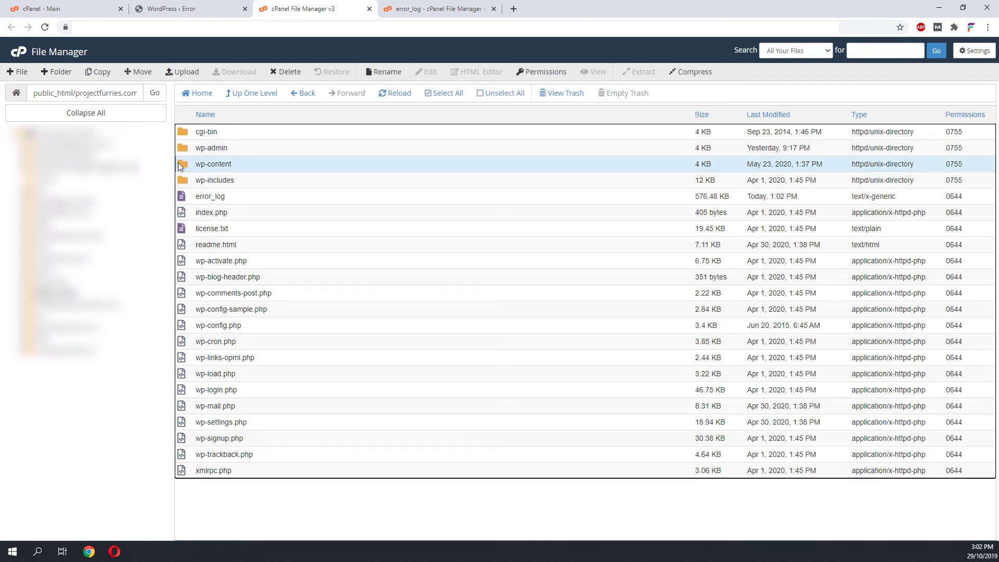
{"action": "double_click", "coordinate": [181, 167]}
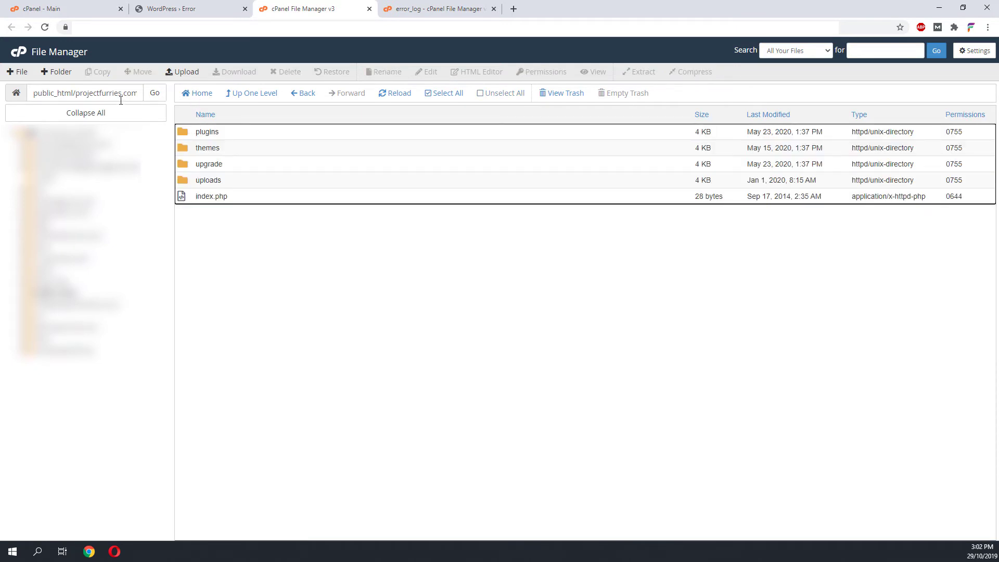
{"action": "left_click_drag", "start_coordinate": [119, 93], "coordinate": [190, 94]}
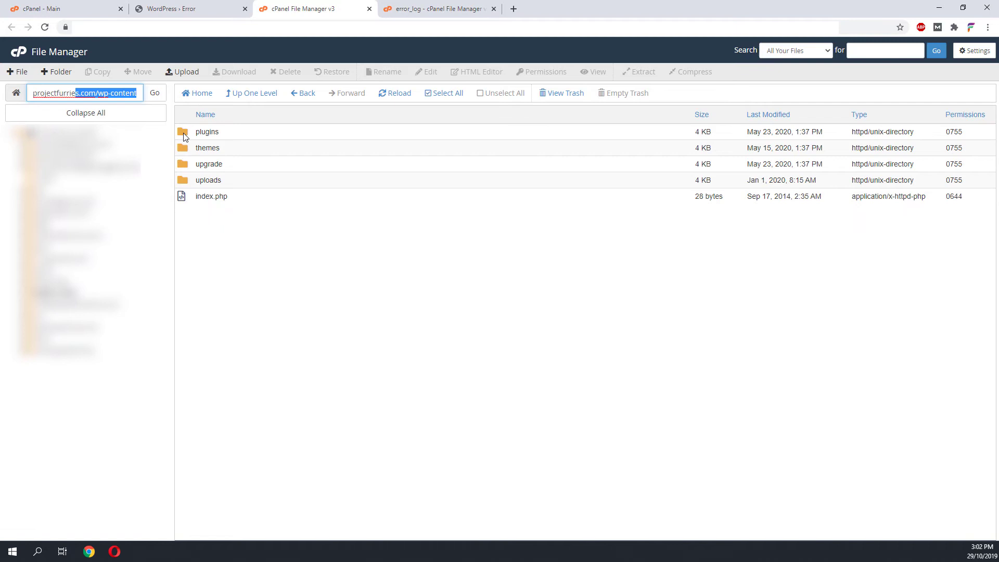
{"action": "double_click", "coordinate": [185, 135]}
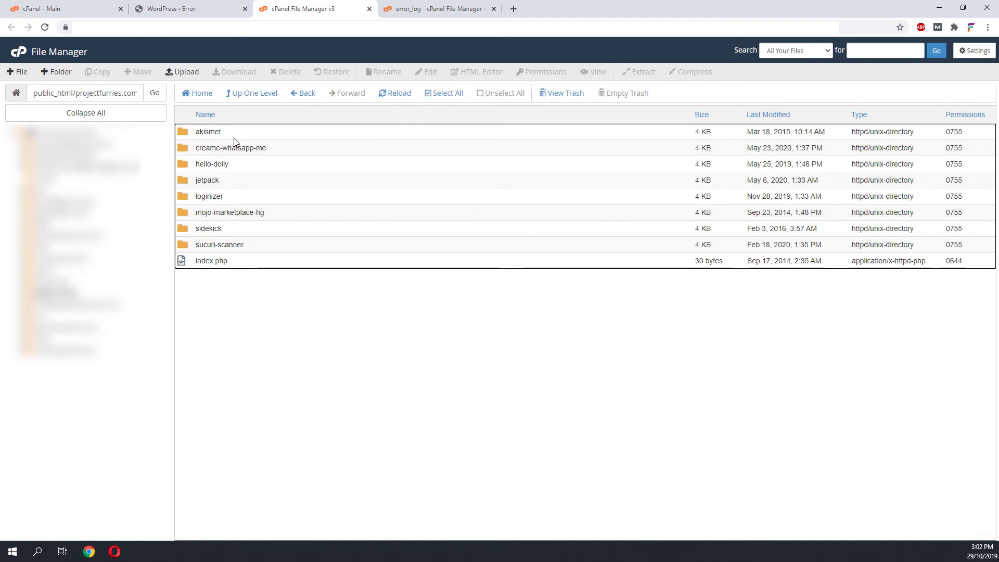
Step: Rename the creame-whatsapp-me folder to creame-whatsapp-me1 to disable the faulty plugin
{"action": "right_click", "coordinate": [273, 151]}
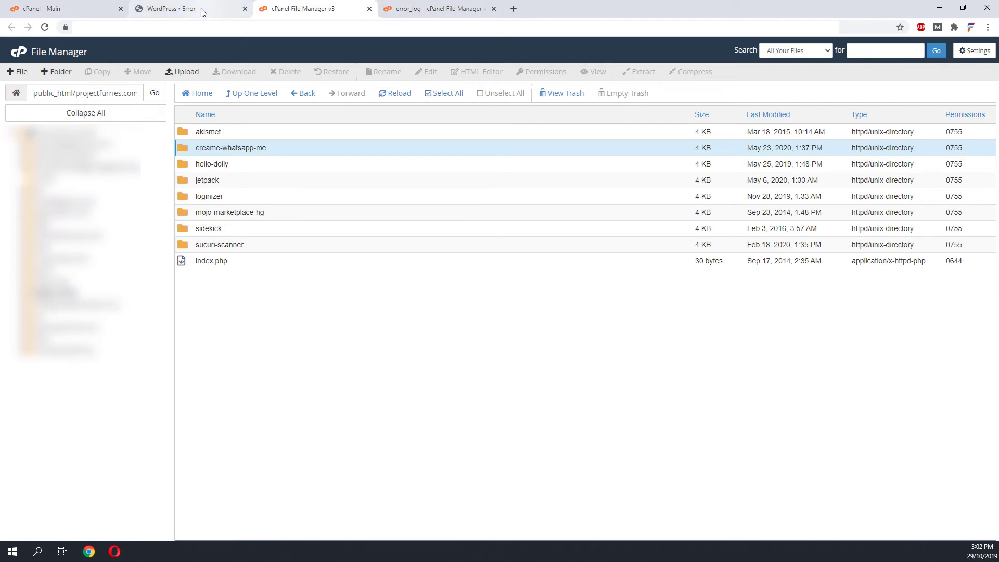
{"action": "right_click", "coordinate": [275, 150]}
{"action": "left_click", "coordinate": [307, 188]}
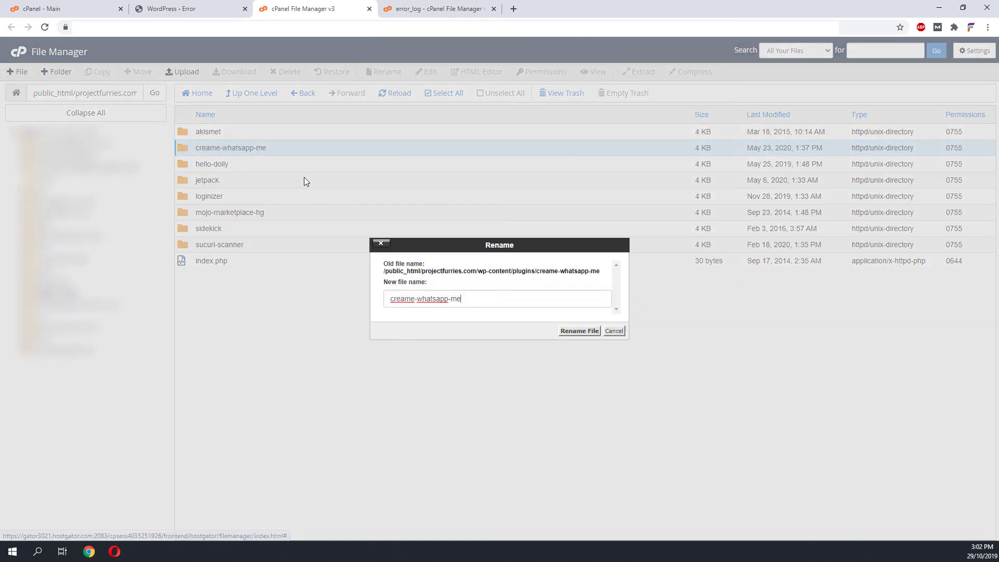
{"action": "left_click", "coordinate": [489, 297]}
{"action": "type", "text": "1"}
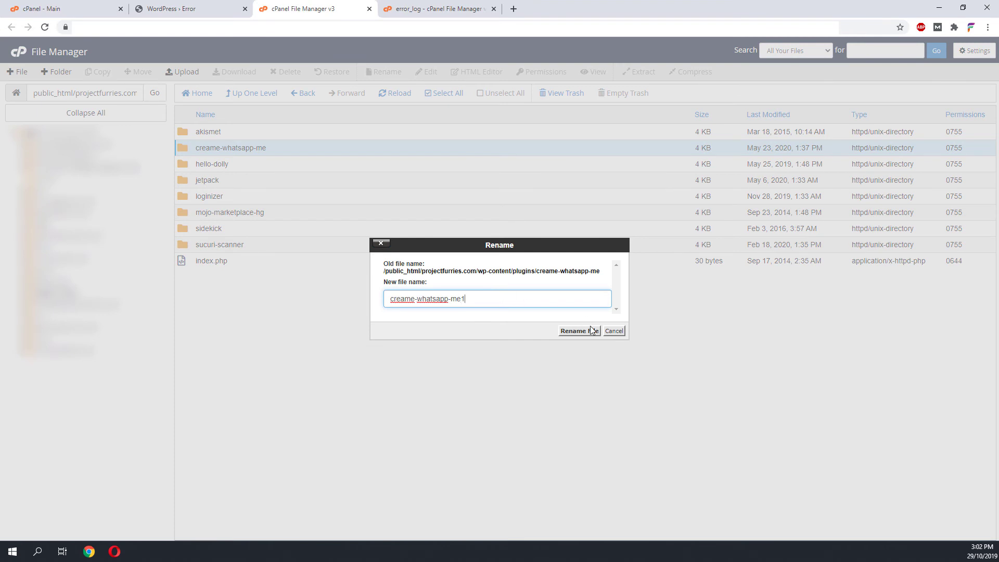
{"action": "left_click", "coordinate": [580, 332]}
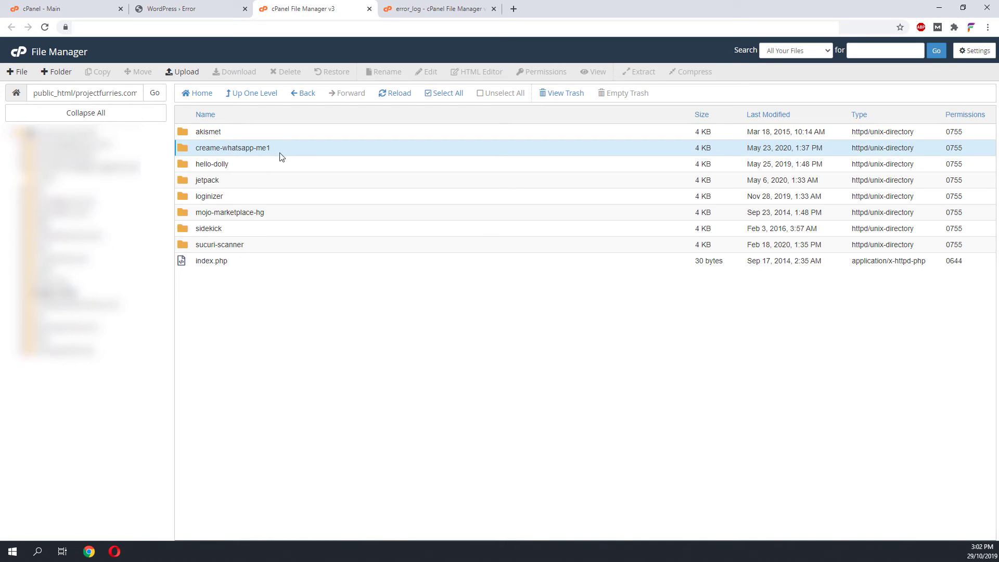
Step: Reload the site and confirm the Furry Tails Land homepage loads without the fatal error
{"action": "left_click", "coordinate": [188, 10]}
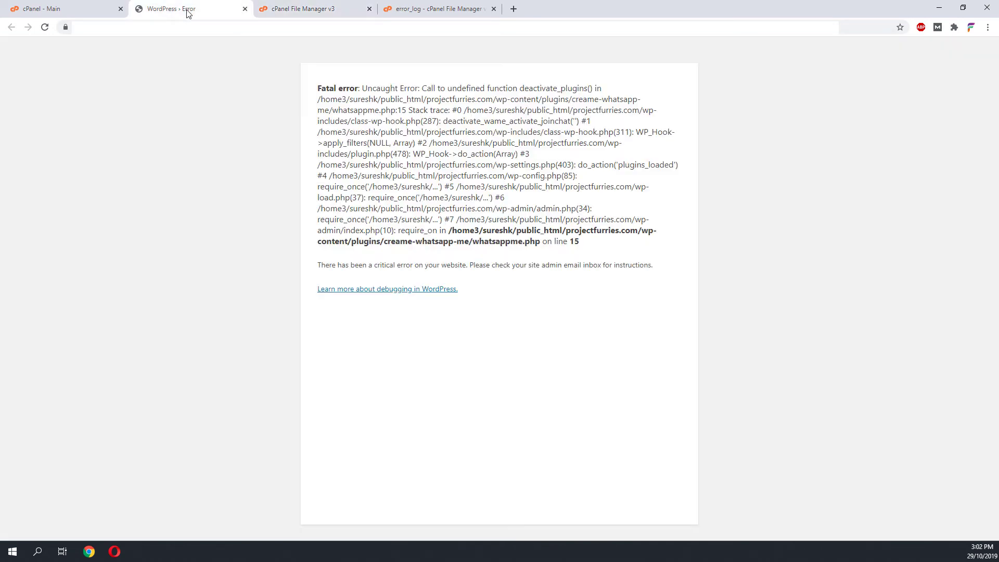
{"action": "left_click", "coordinate": [42, 29]}
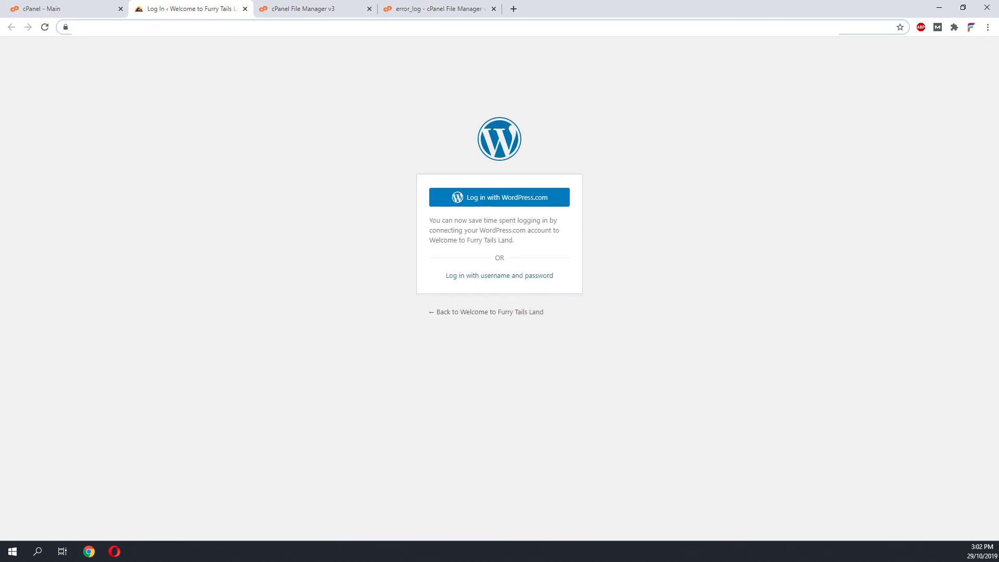
{"action": "key", "text": "ctrl+l"}
{"action": "key", "text": "Return"}
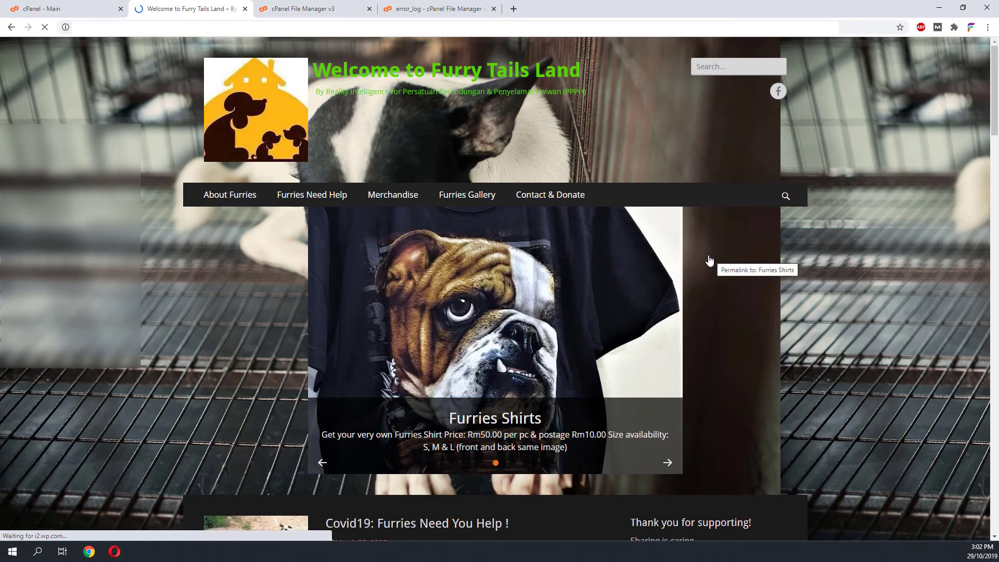
{"action": "left_click", "coordinate": [297, 9]}
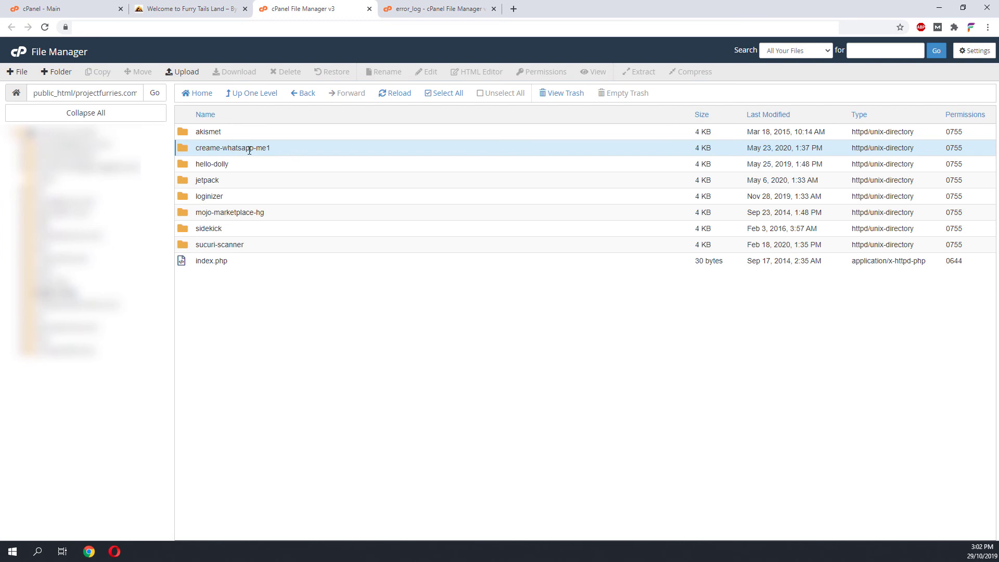
{"action": "left_click", "coordinate": [234, 10]}
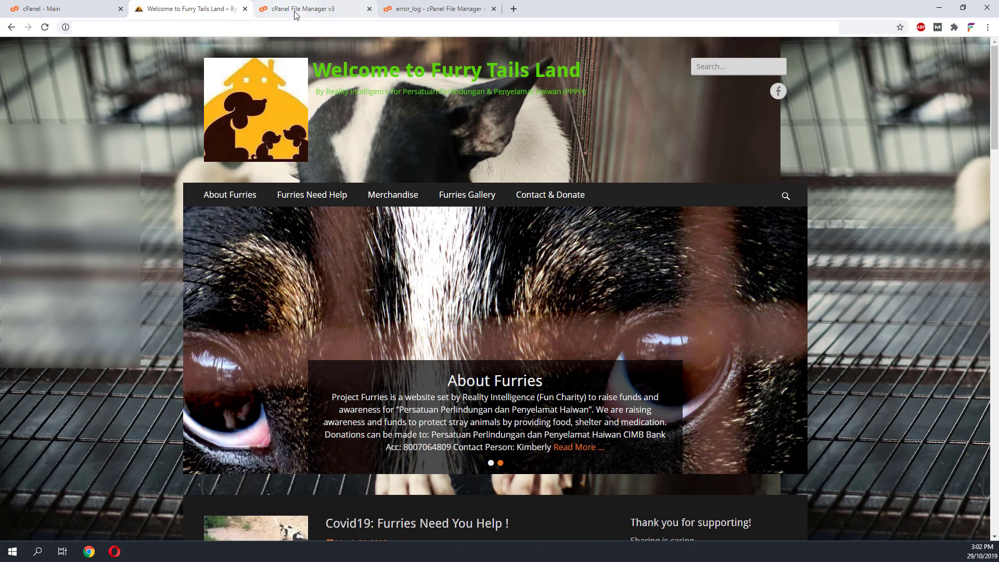
{"action": "left_click", "coordinate": [287, 10]}
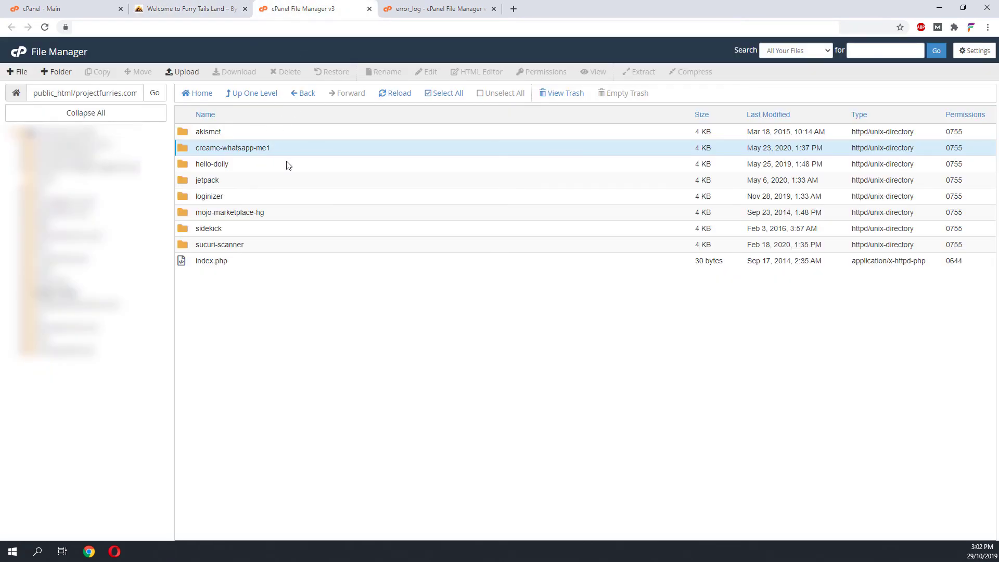